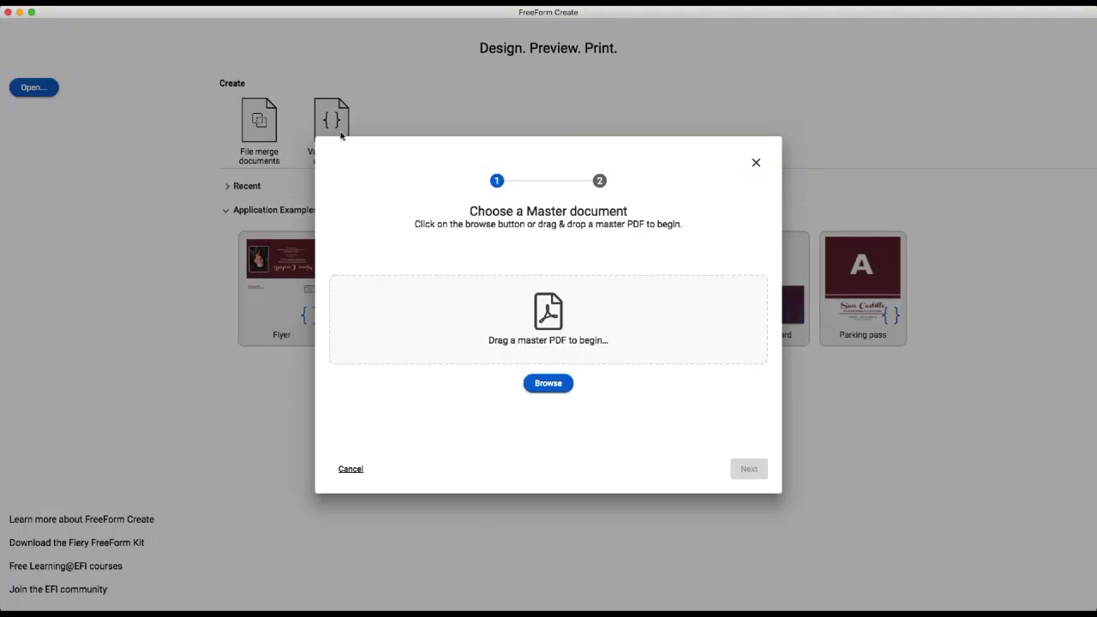
# - Load parking_permit_master_A.pdf from Desktop > FF Create > Variable data > Parking pass > Final as the master
pyautogui.click(548, 384)
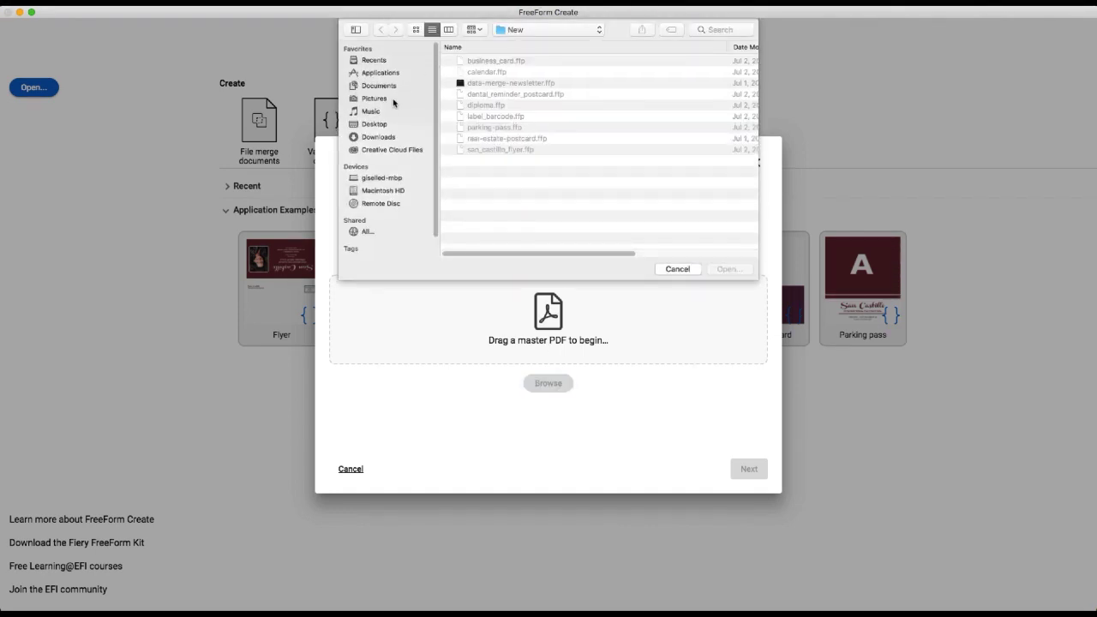
pyautogui.click(374, 124)
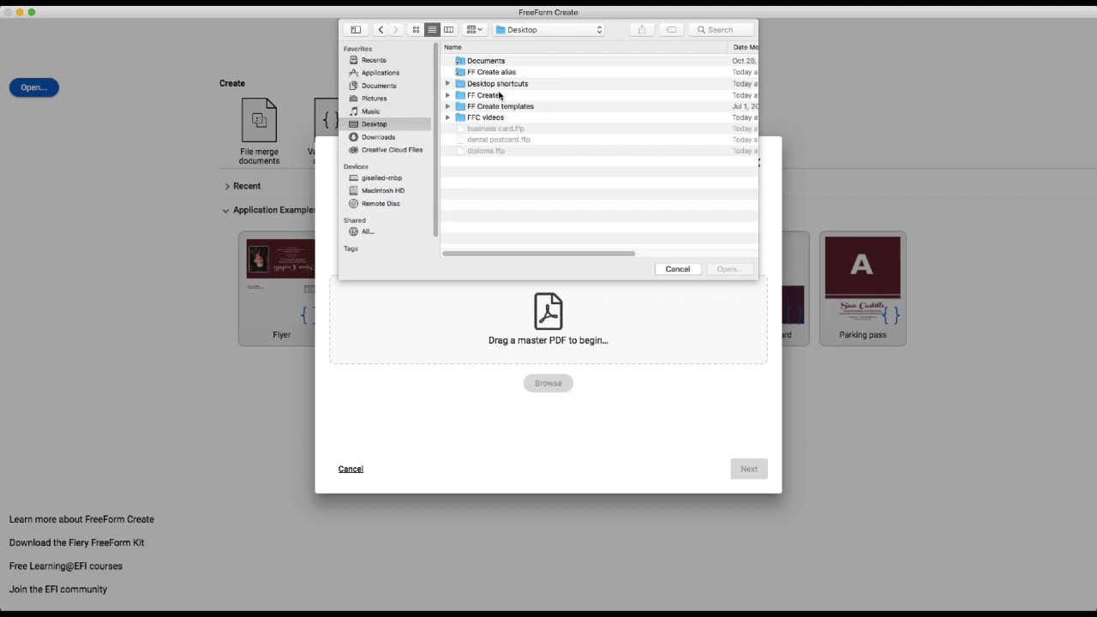
pyautogui.doubleClick(500, 95)
pyautogui.doubleClick(499, 74)
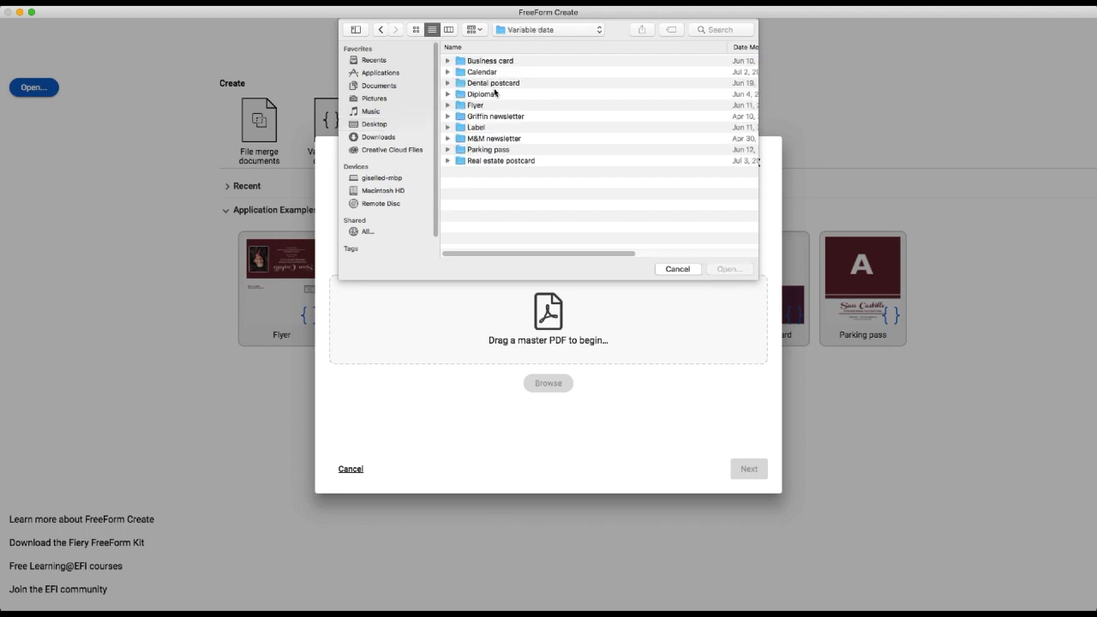
pyautogui.doubleClick(489, 151)
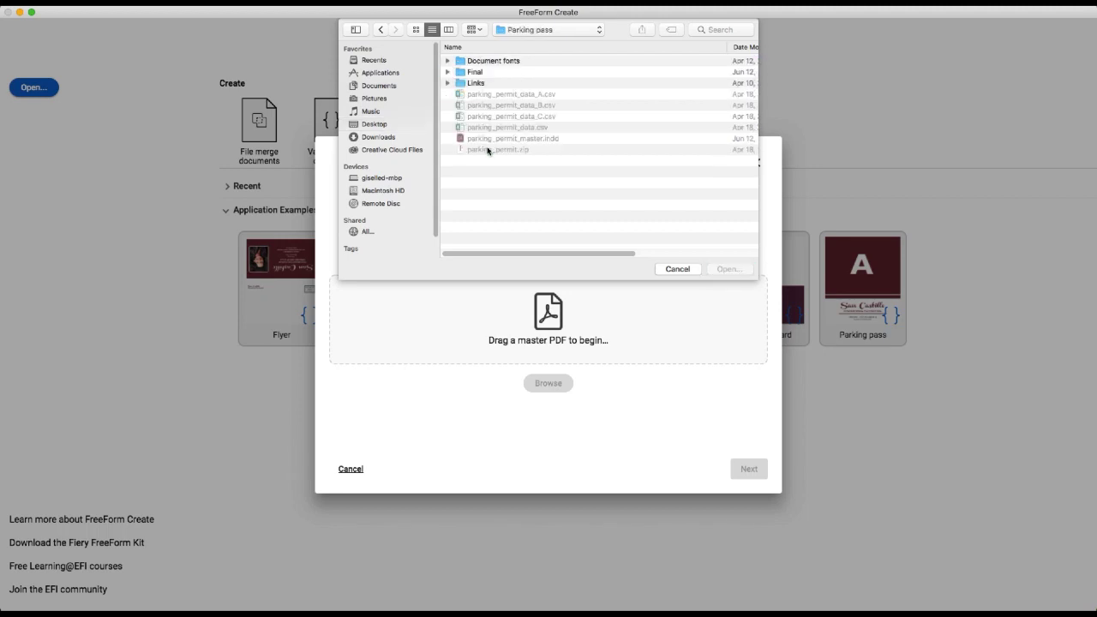
pyautogui.doubleClick(490, 75)
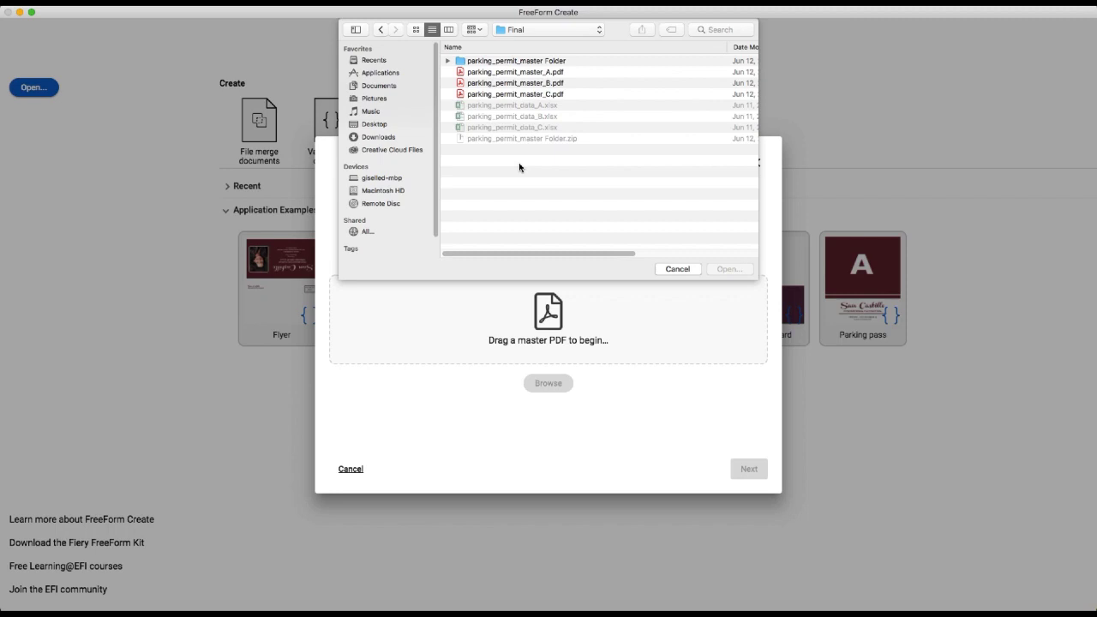
pyautogui.click(524, 74)
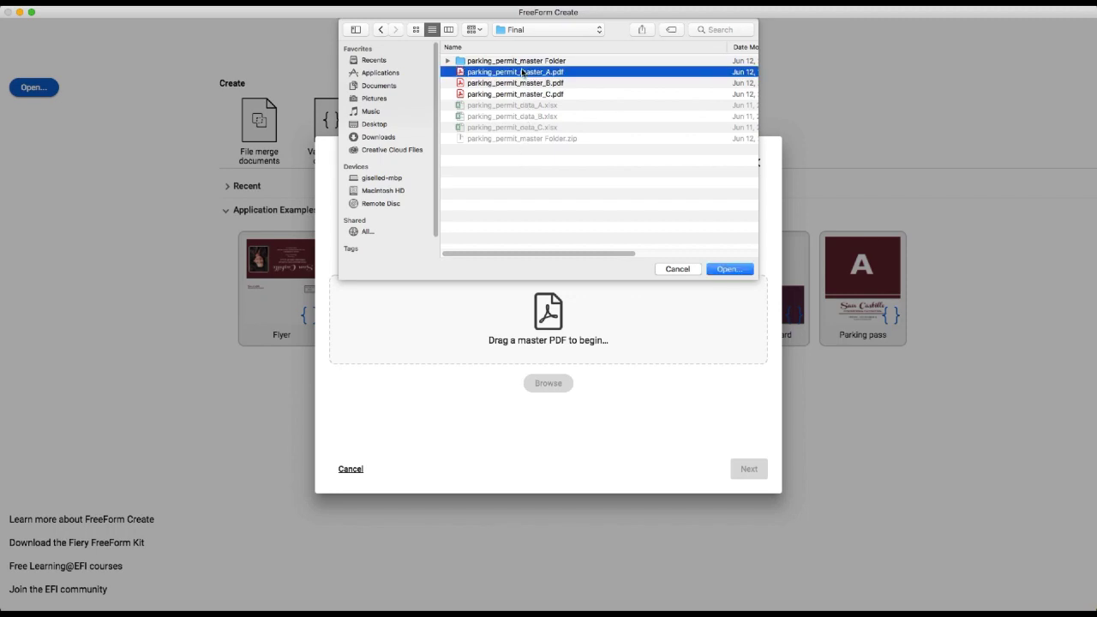
pyautogui.click(729, 269)
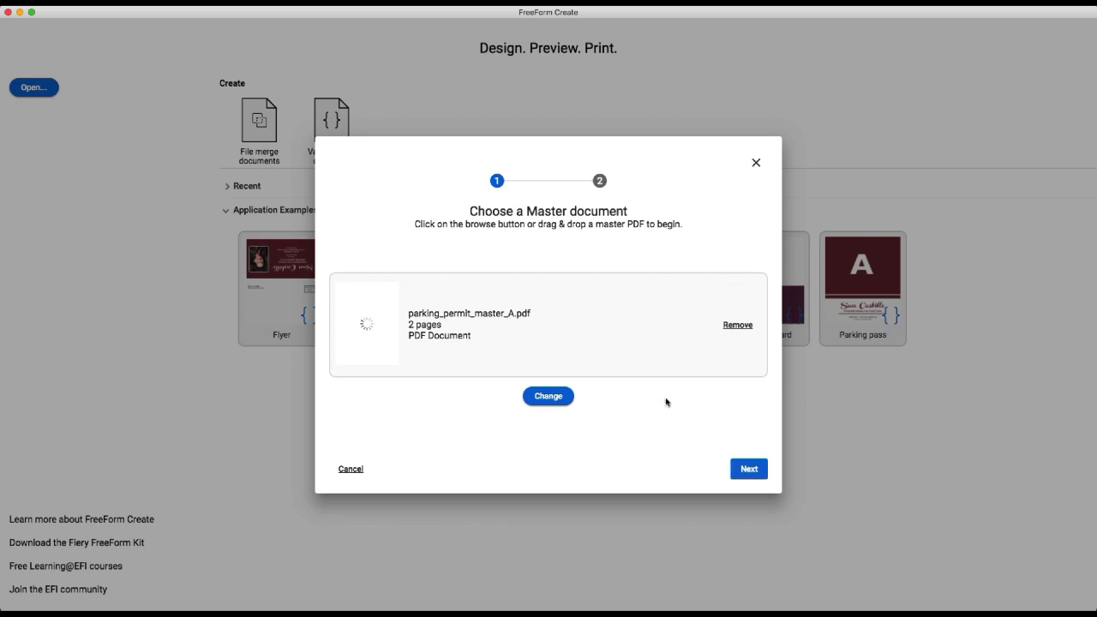
# - Set parking_permit_data_A.xlsx from the Final folder as the data source and create the design
pyautogui.click(758, 470)
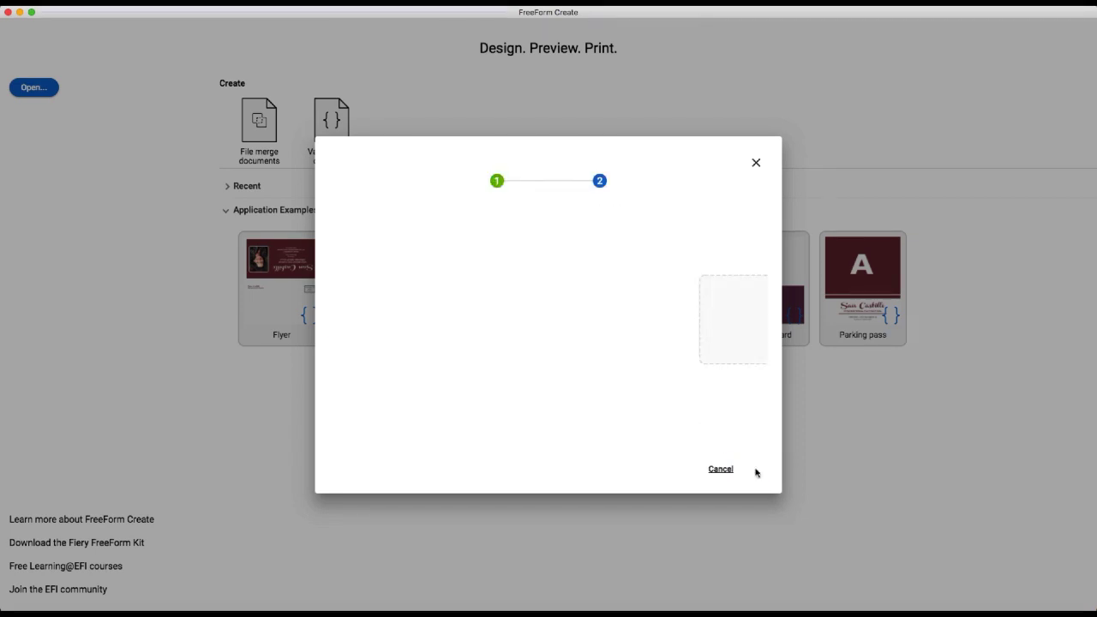
pyautogui.click(553, 385)
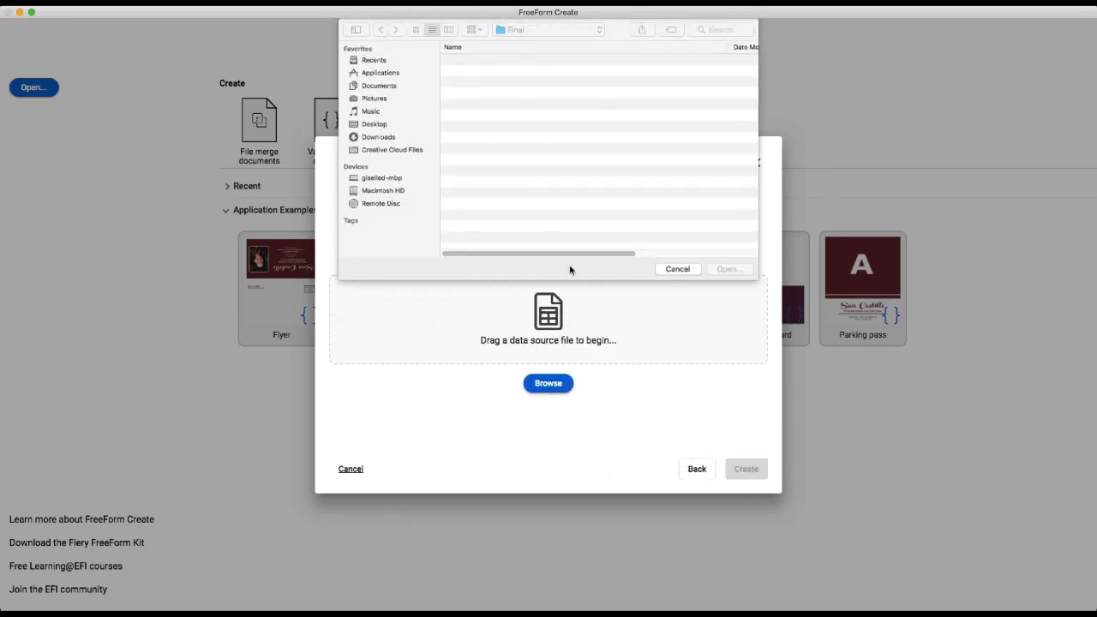
pyautogui.click(503, 106)
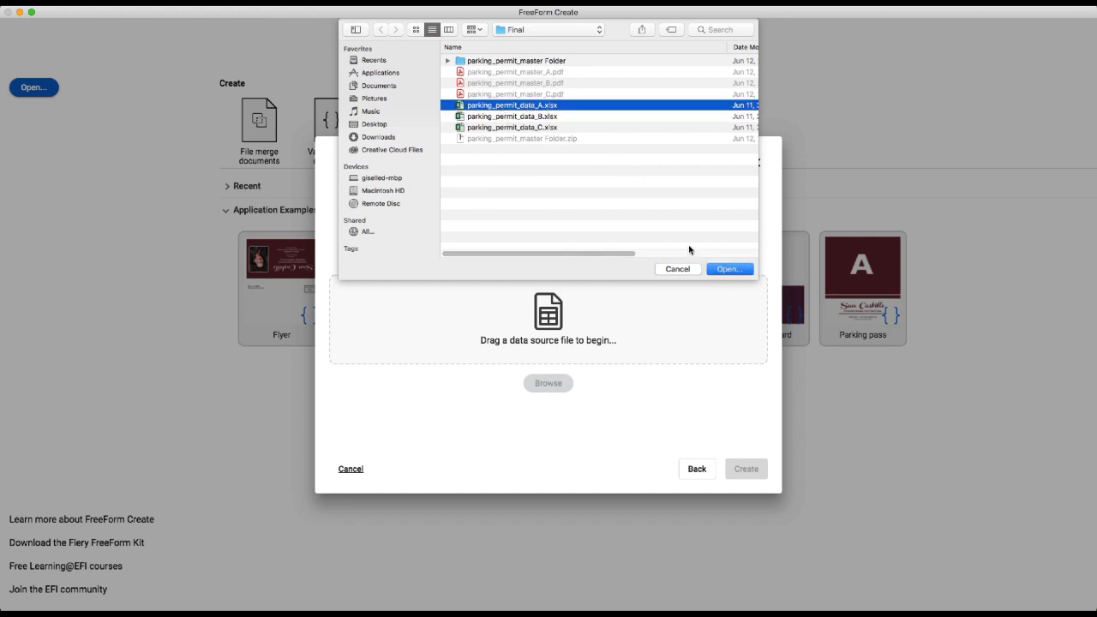
pyautogui.click(726, 270)
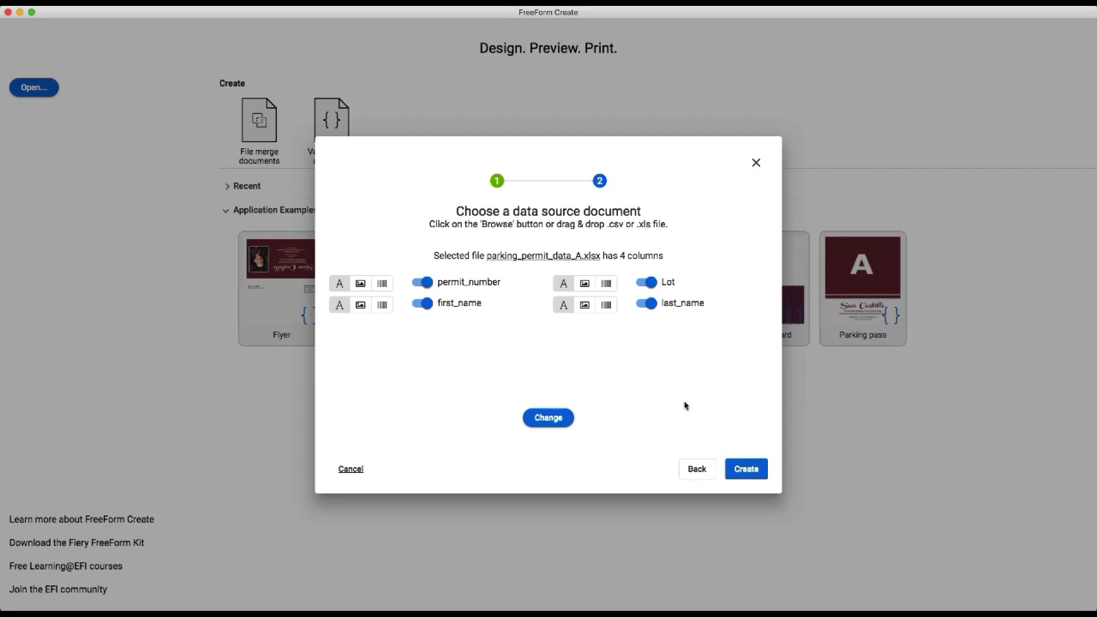
pyautogui.click(755, 471)
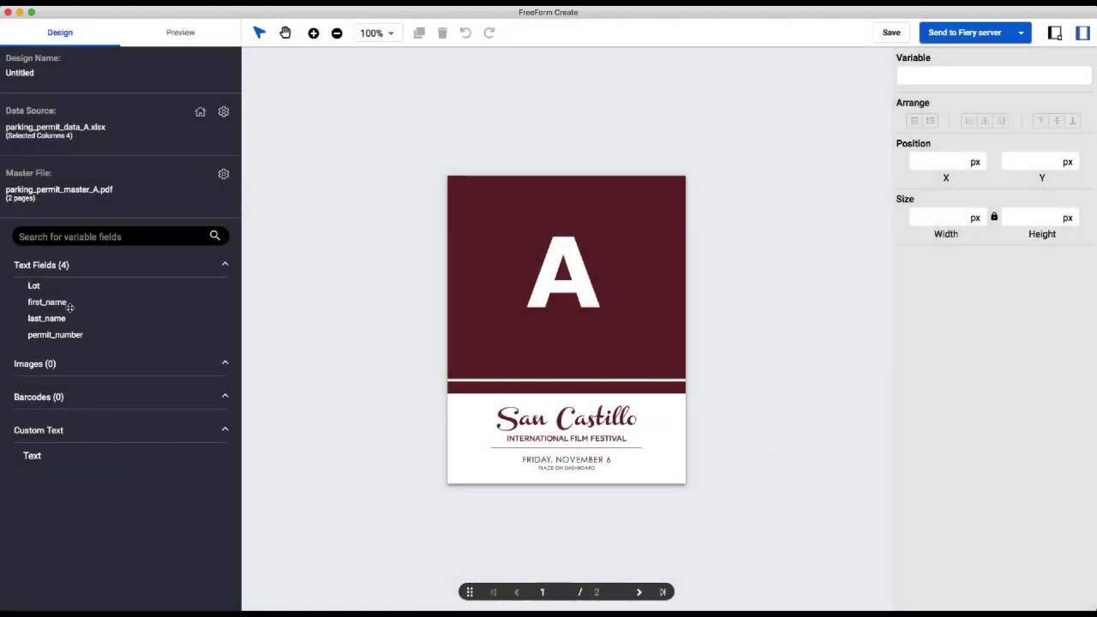
# - Drop the first_name field at the top of the maroon area, at X 149, Y 16, with white text
pyautogui.moveTo(47, 301); pyautogui.dragTo(533, 186)
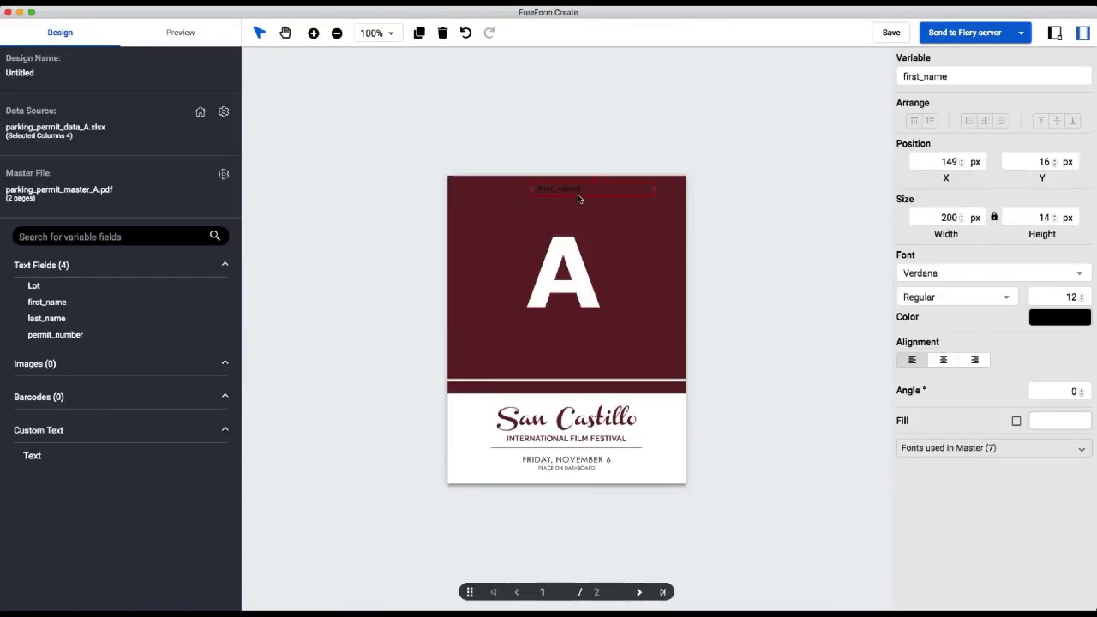
pyautogui.click(1084, 320)
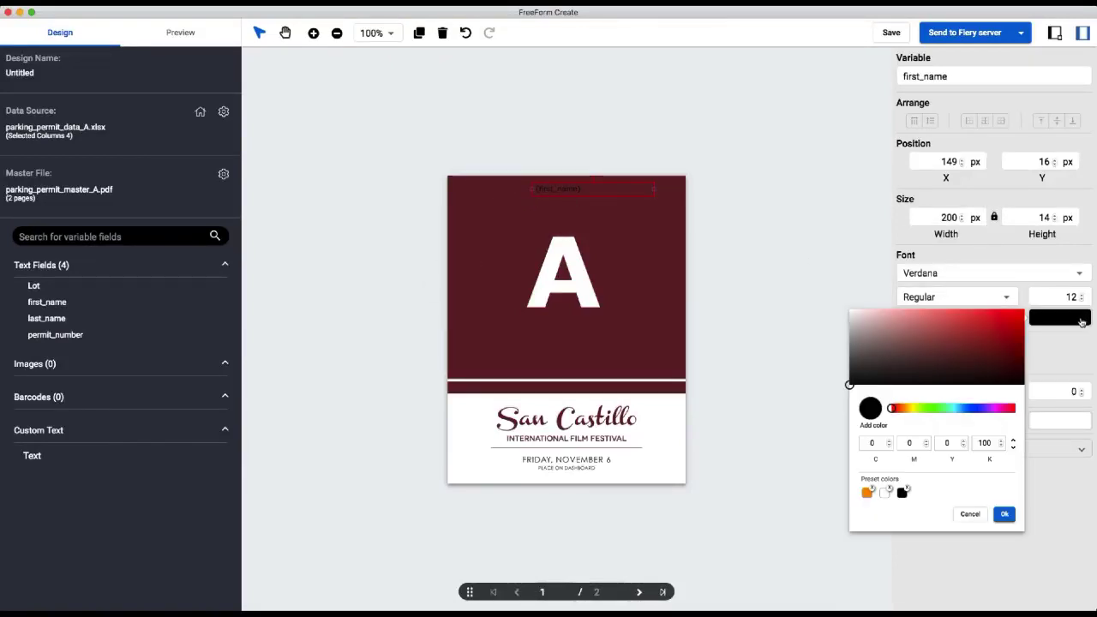
pyautogui.click(885, 494)
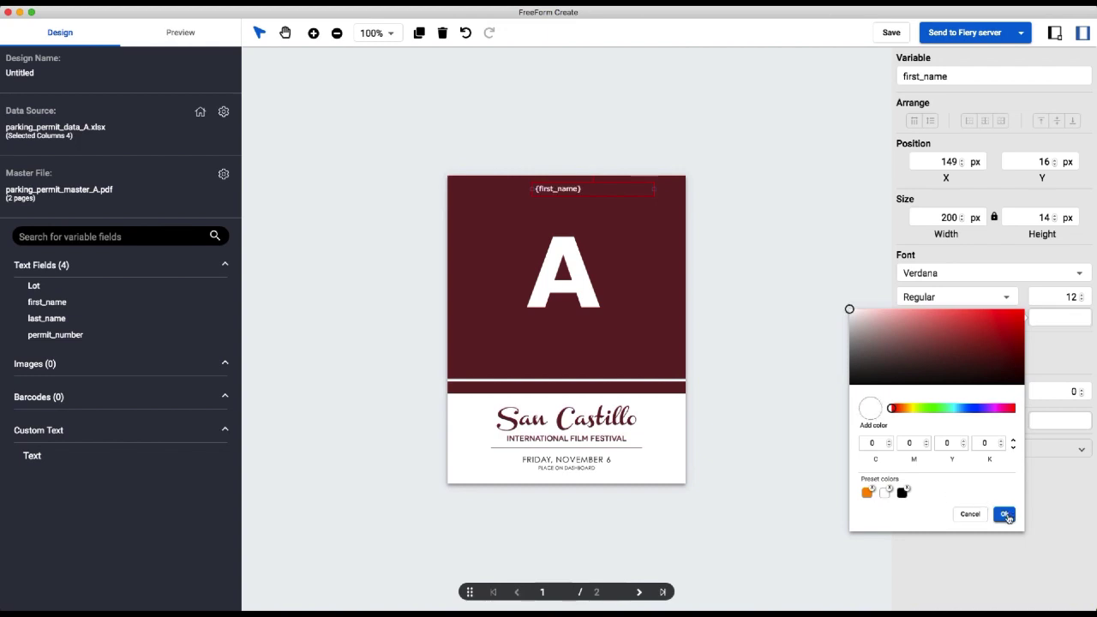
pyautogui.click(1006, 515)
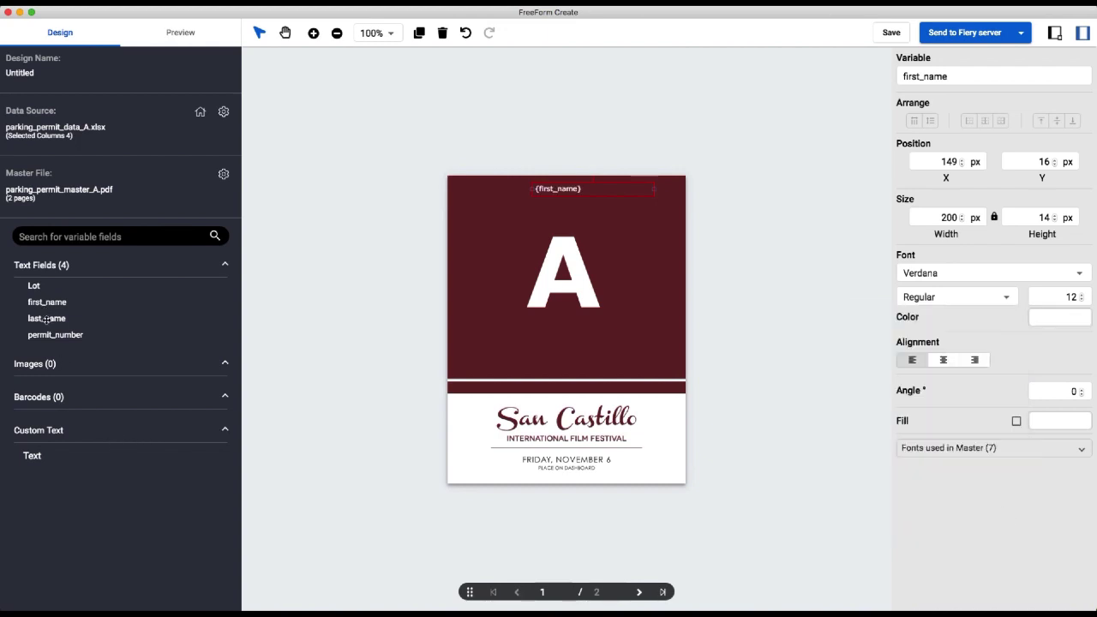
# - Add last_name after first_name, centre the text and move the name line to the page centre
pyautogui.moveTo(47, 319); pyautogui.dragTo(663, 190)
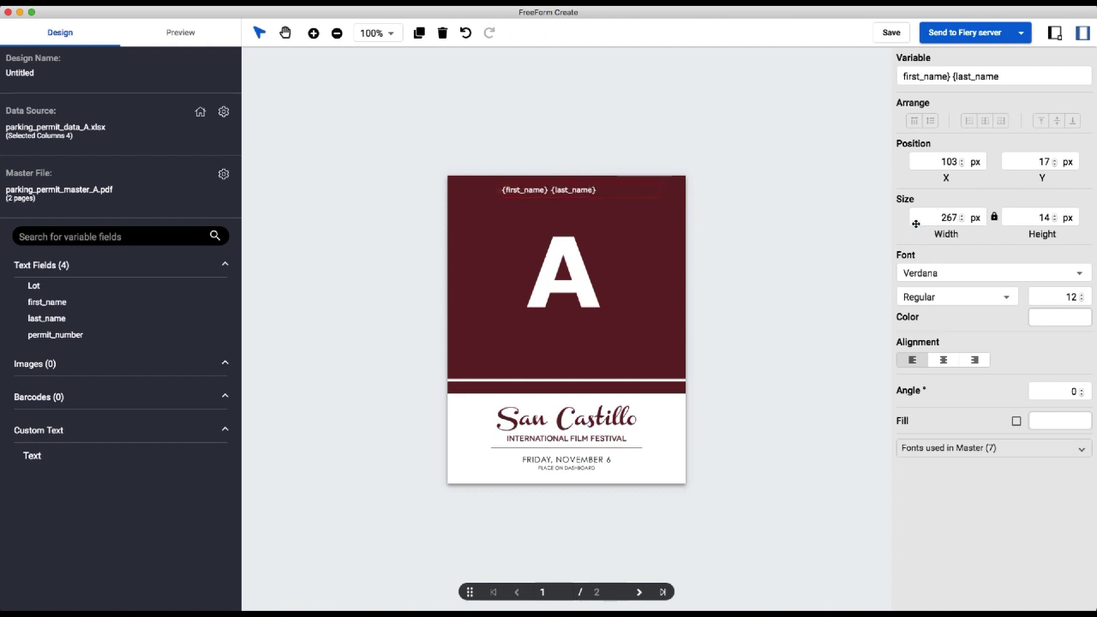
pyautogui.click(942, 359)
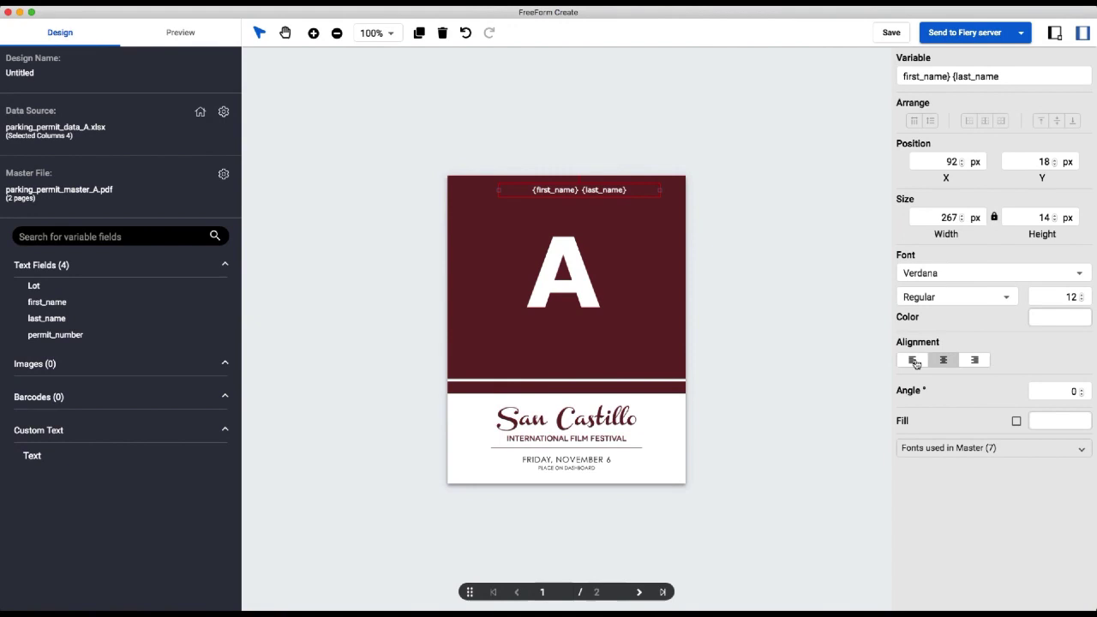
pyautogui.moveTo(612, 189); pyautogui.dragTo(592, 191)
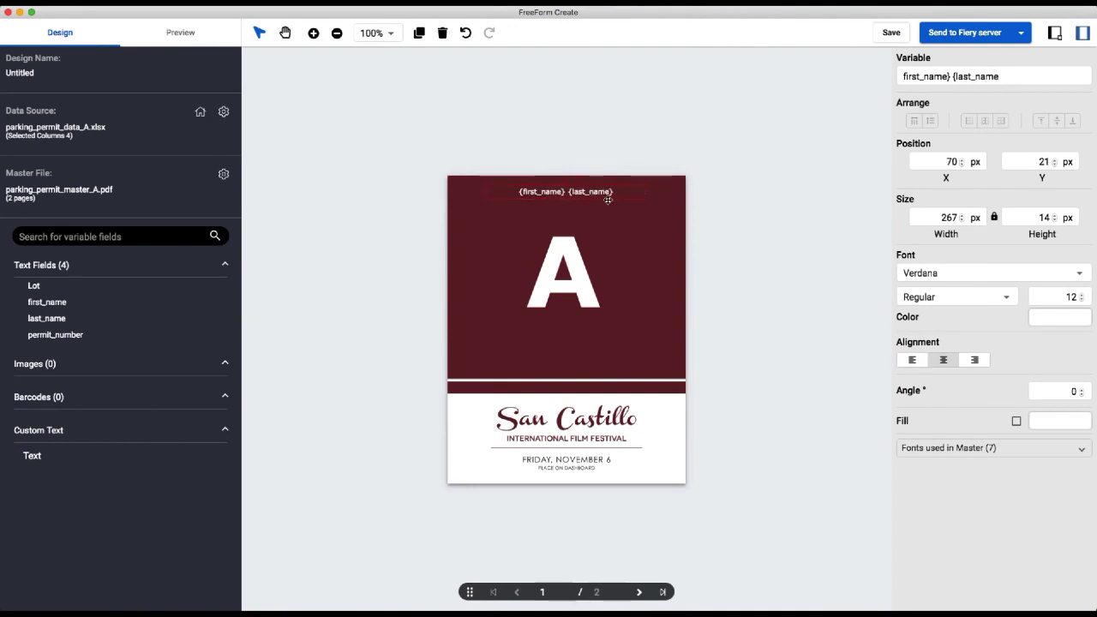
# - Set the name text to Arial Black at size 14
pyautogui.click(937, 274)
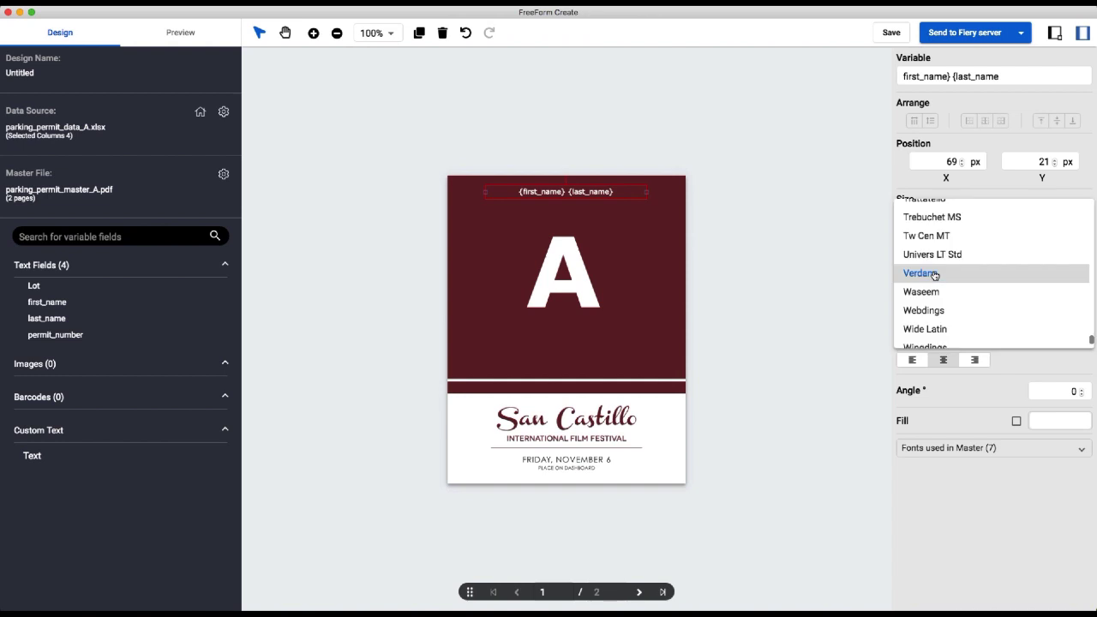
pyautogui.scroll(15, 934, 275)
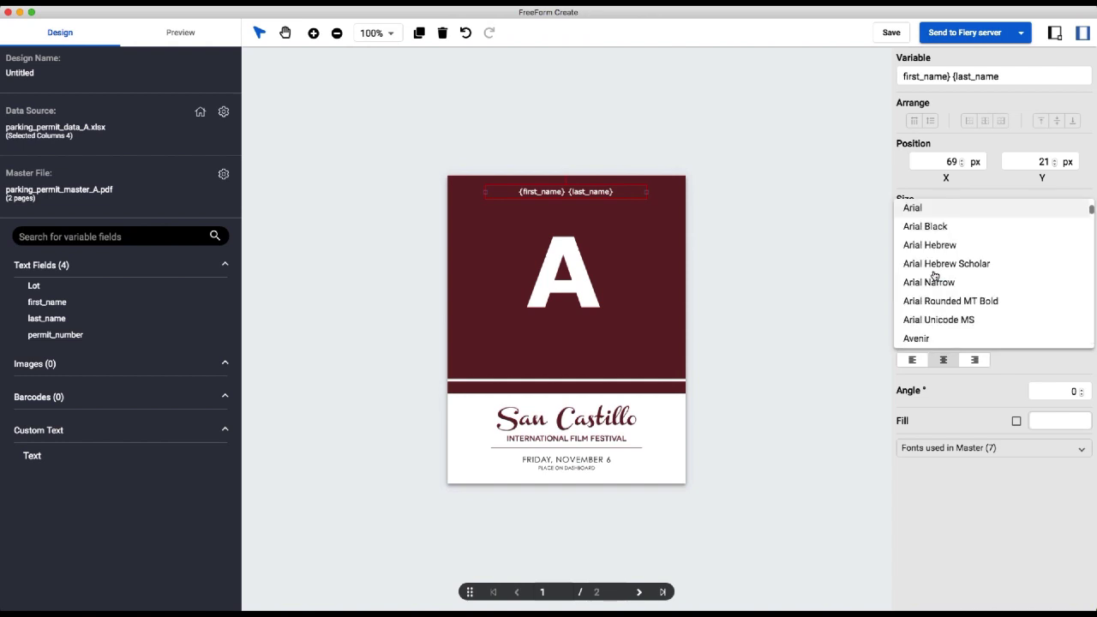
pyautogui.click(929, 228)
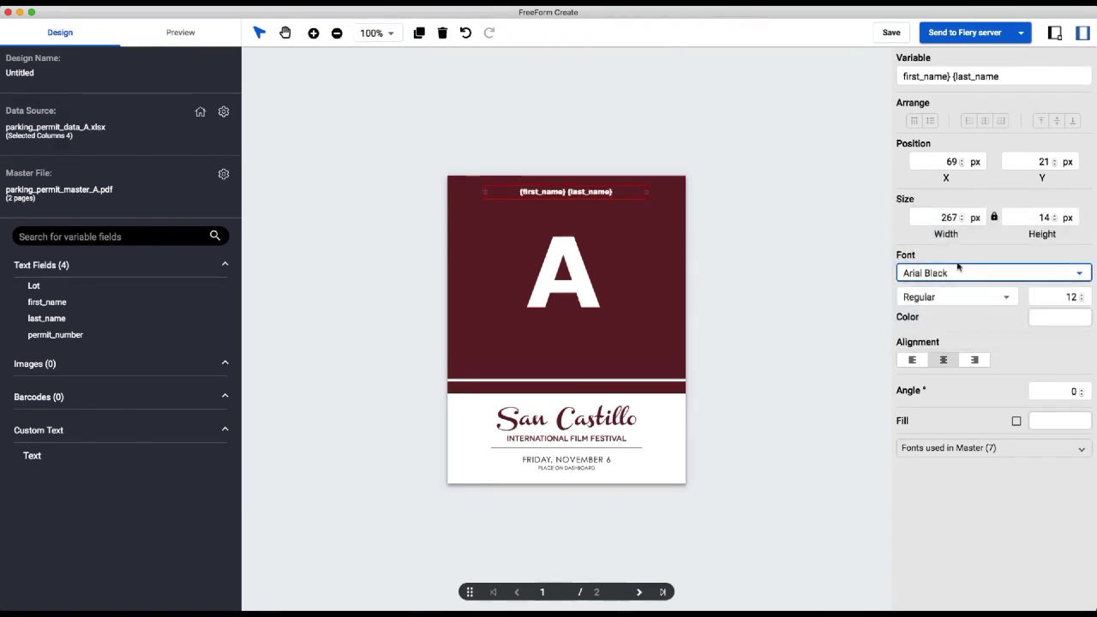
pyautogui.doubleClick(1070, 296)
pyautogui.write('14')
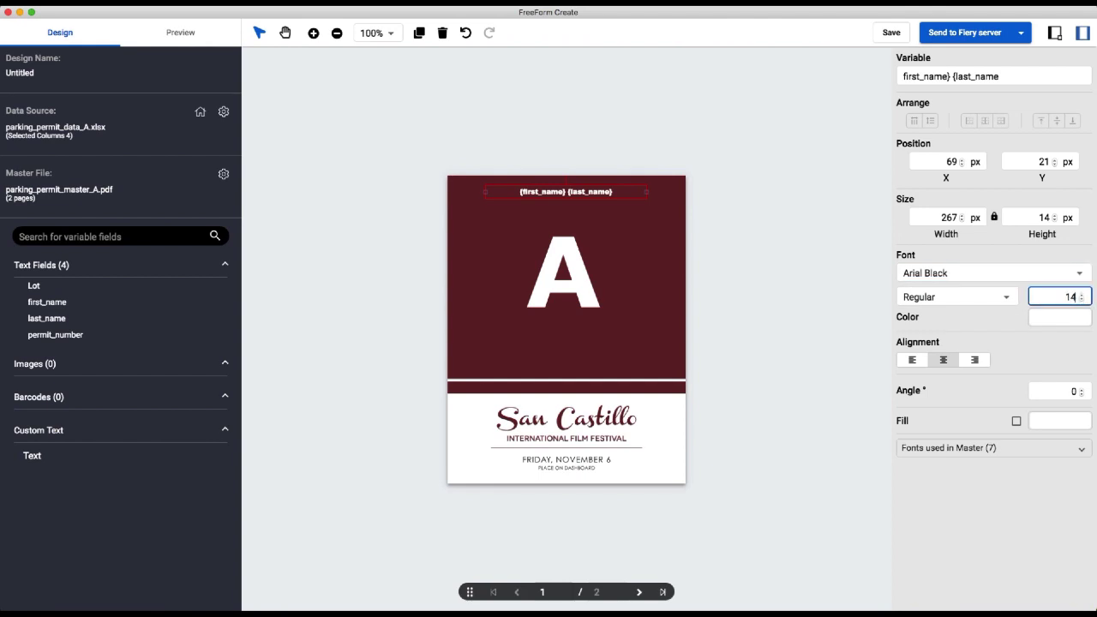
pyautogui.press('Return')
# - Place the Lot field below the name and set it to Arial Regular
pyautogui.click(36, 286)
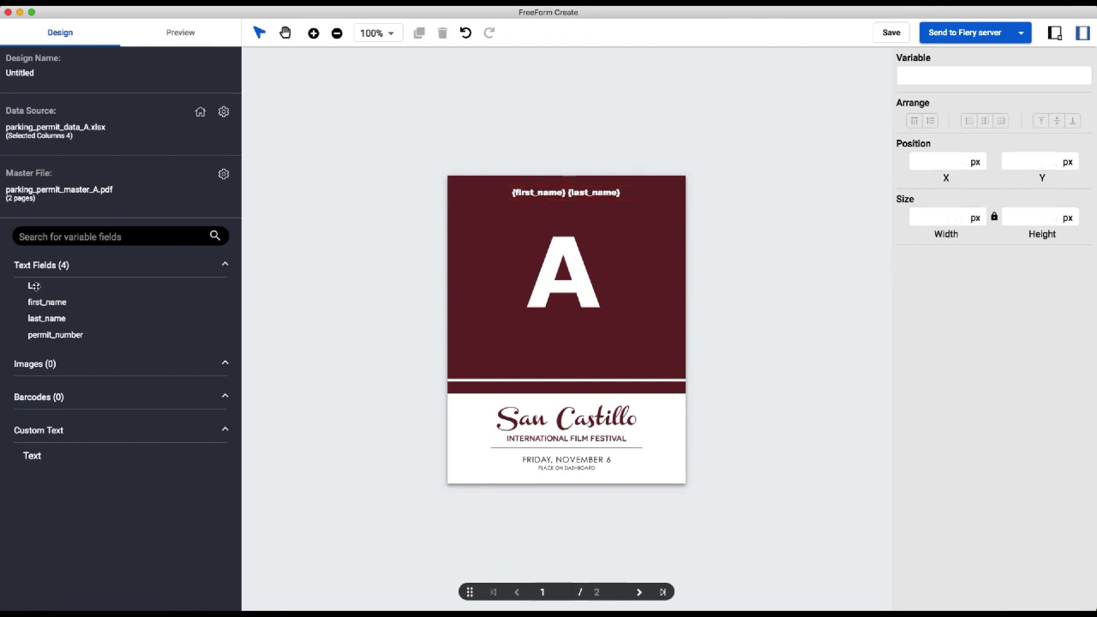
pyautogui.moveTo(41, 335); pyautogui.dragTo(7, 329)
pyautogui.moveTo(36, 286); pyautogui.dragTo(562, 214)
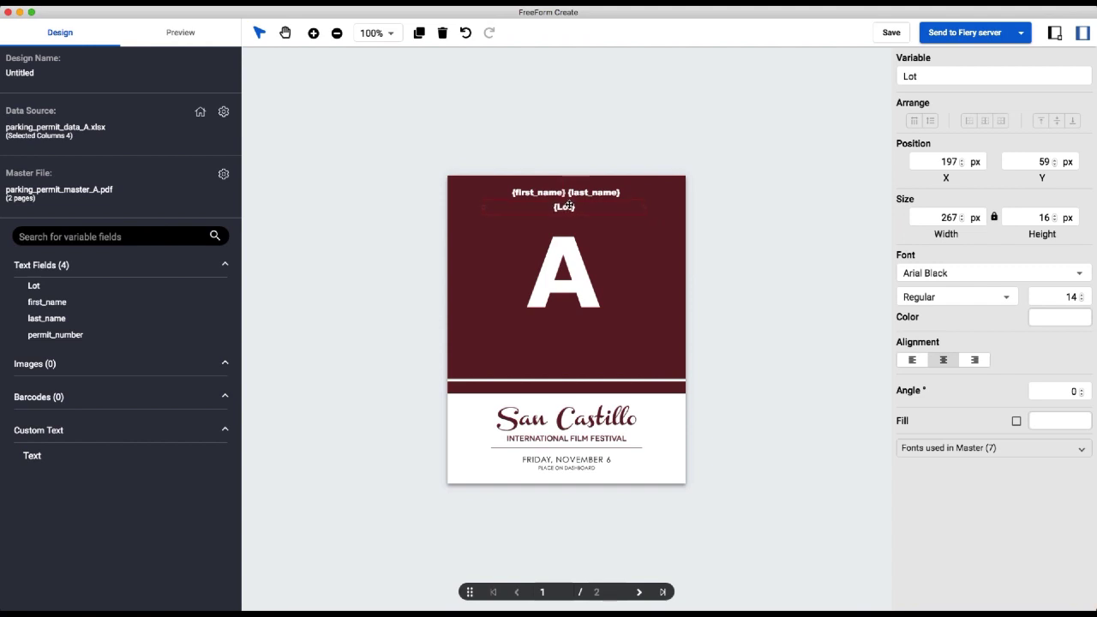
pyautogui.click(993, 274)
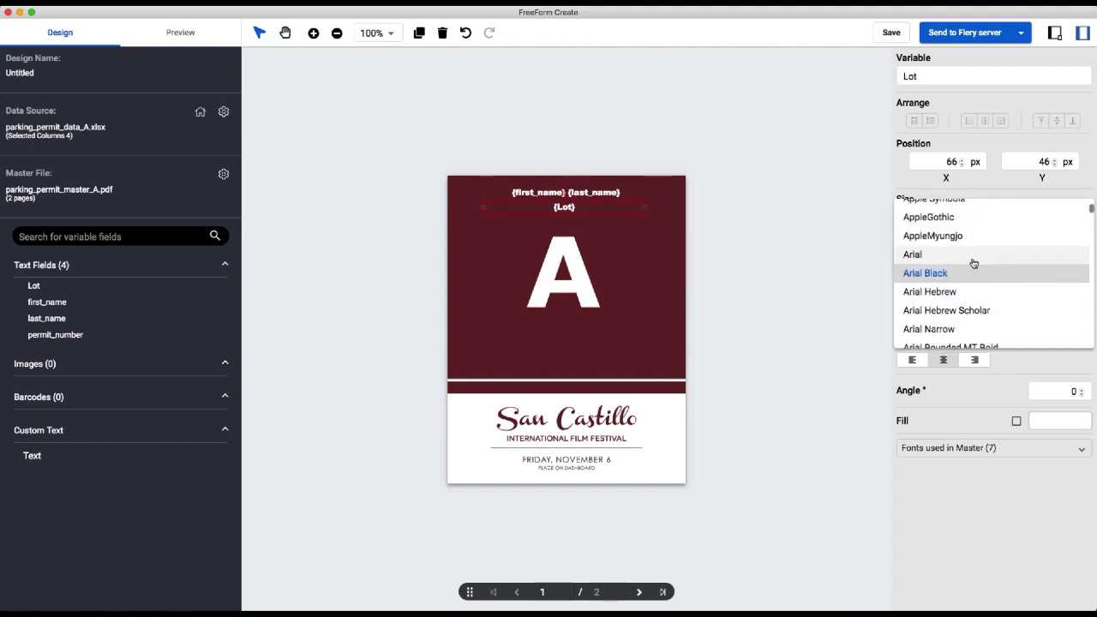
pyautogui.click(972, 260)
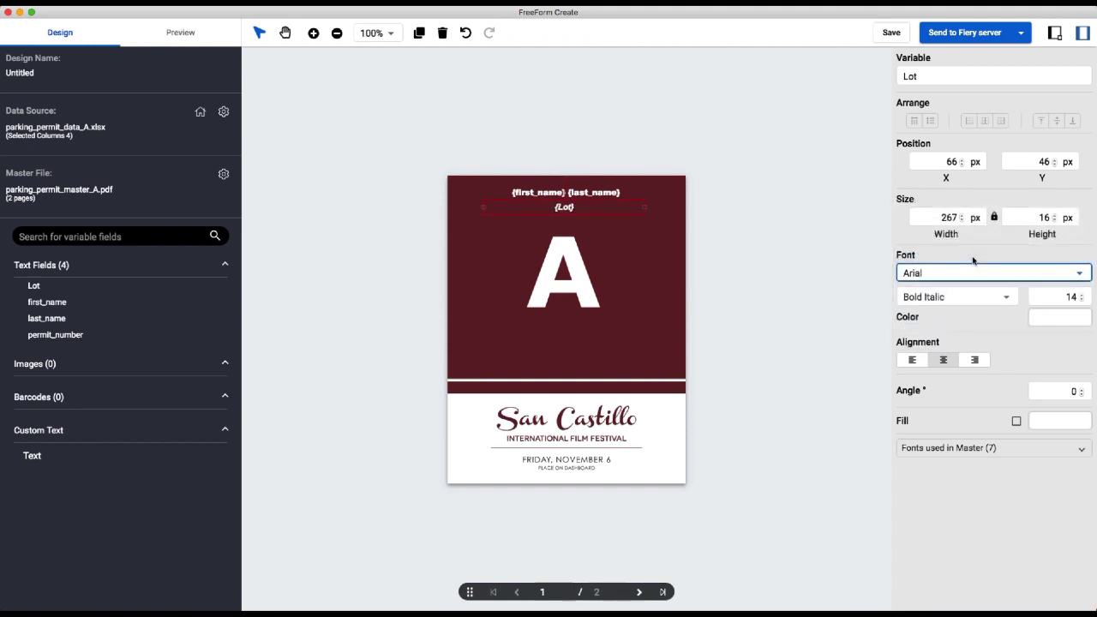
pyautogui.click(992, 301)
pyautogui.click(975, 313)
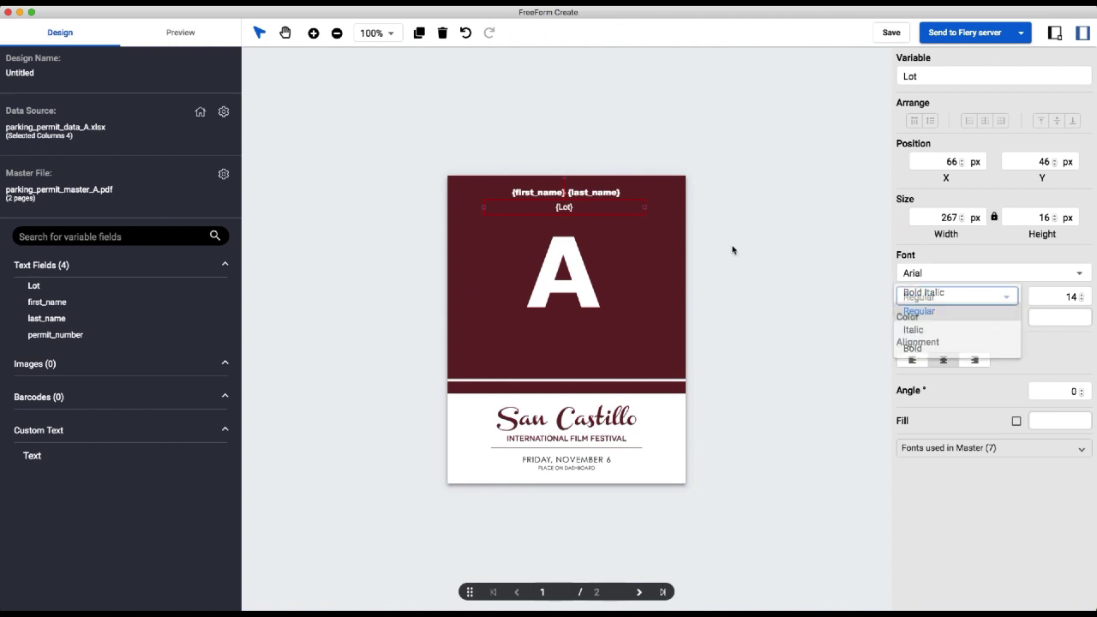
# - Nudge the Lot field up one pixel and deselect it
pyautogui.click(578, 211)
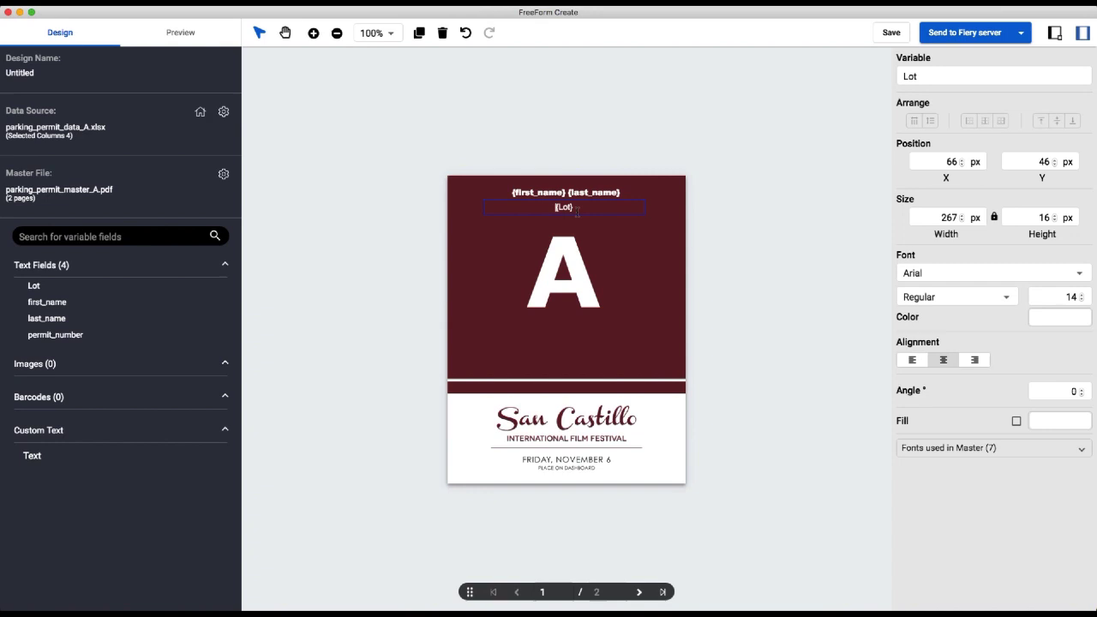
pyautogui.press('Escape')
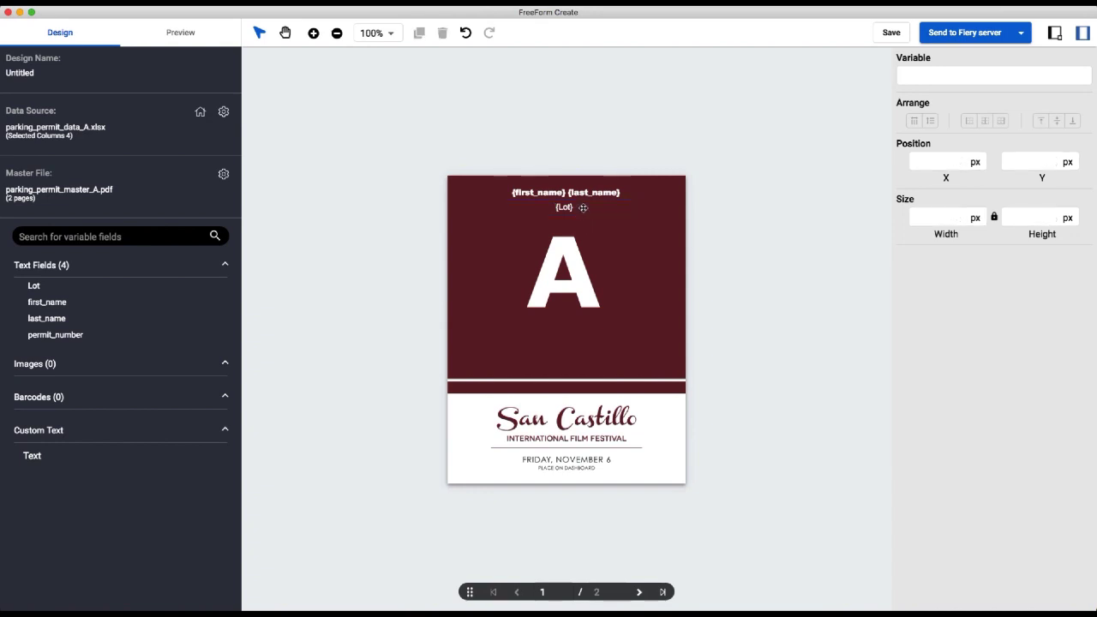
pyautogui.click(583, 207)
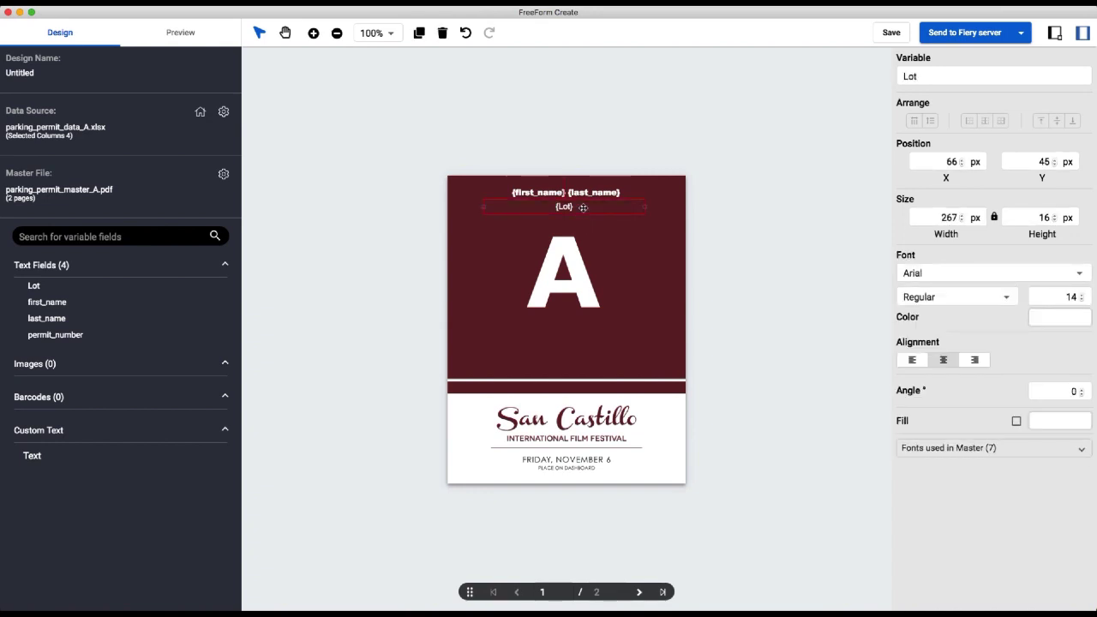
pyautogui.press('Up')
pyautogui.click(667, 284)
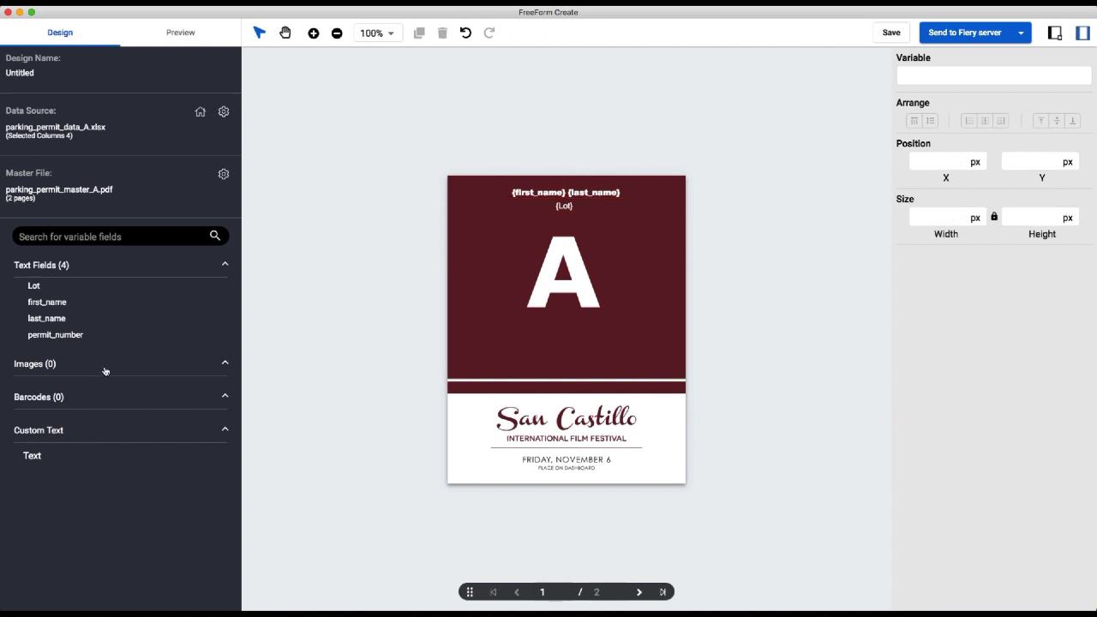
# - Place permit_number above the stripe and centre-align it with the Lot and name fields
pyautogui.moveTo(47, 334); pyautogui.dragTo(567, 371)
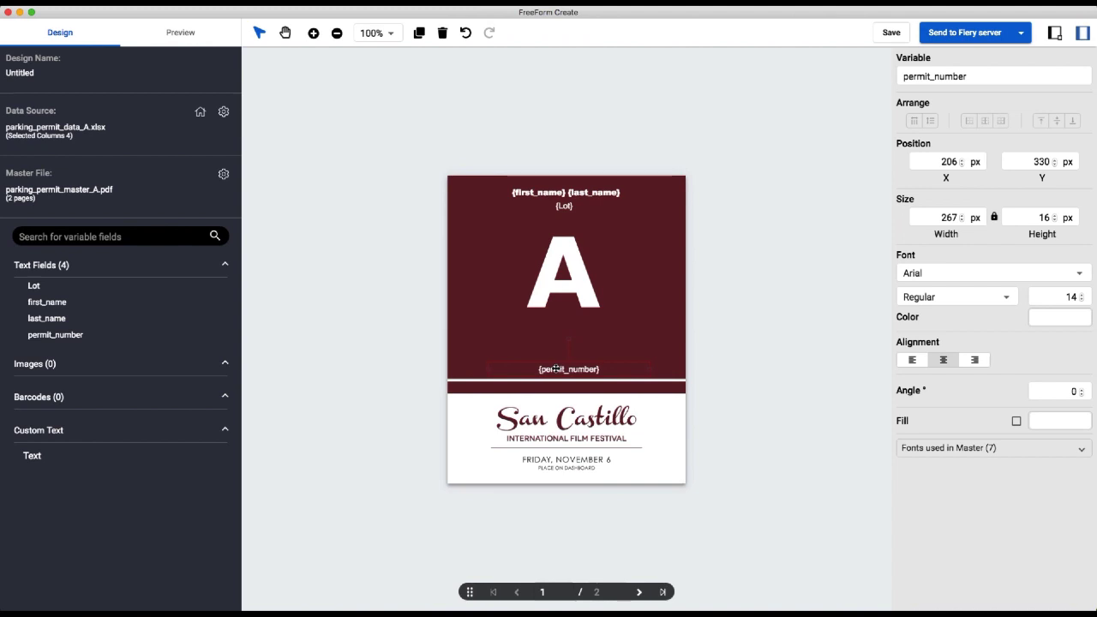
pyautogui.keyDown('shift'); pyautogui.click(562, 205); pyautogui.keyUp('shift')
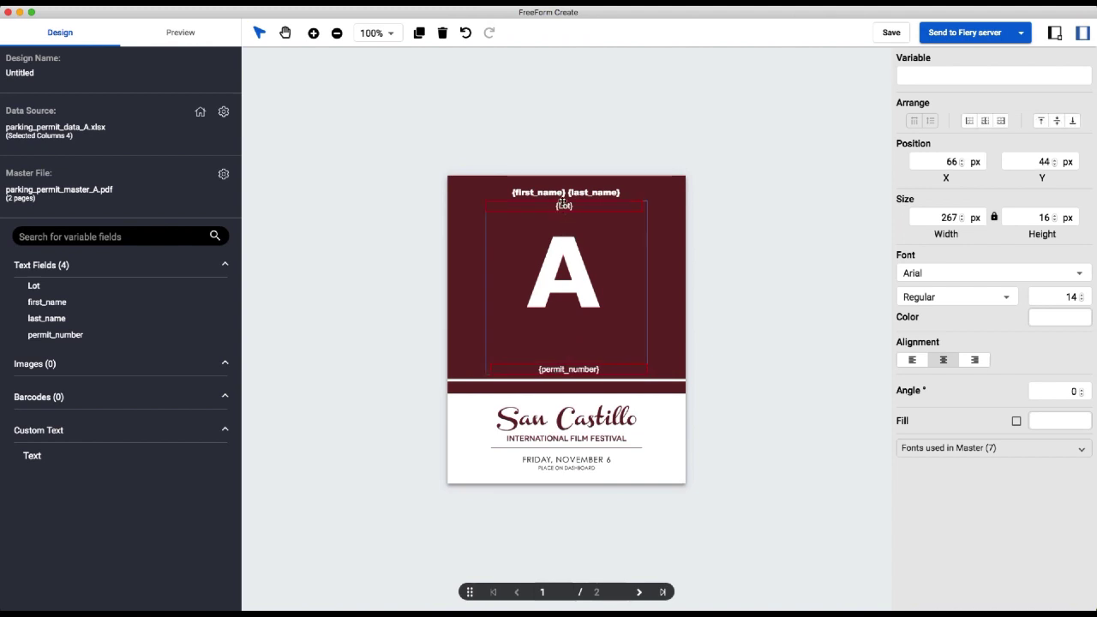
pyautogui.keyDown('shift'); pyautogui.click(562, 192); pyautogui.keyUp('shift')
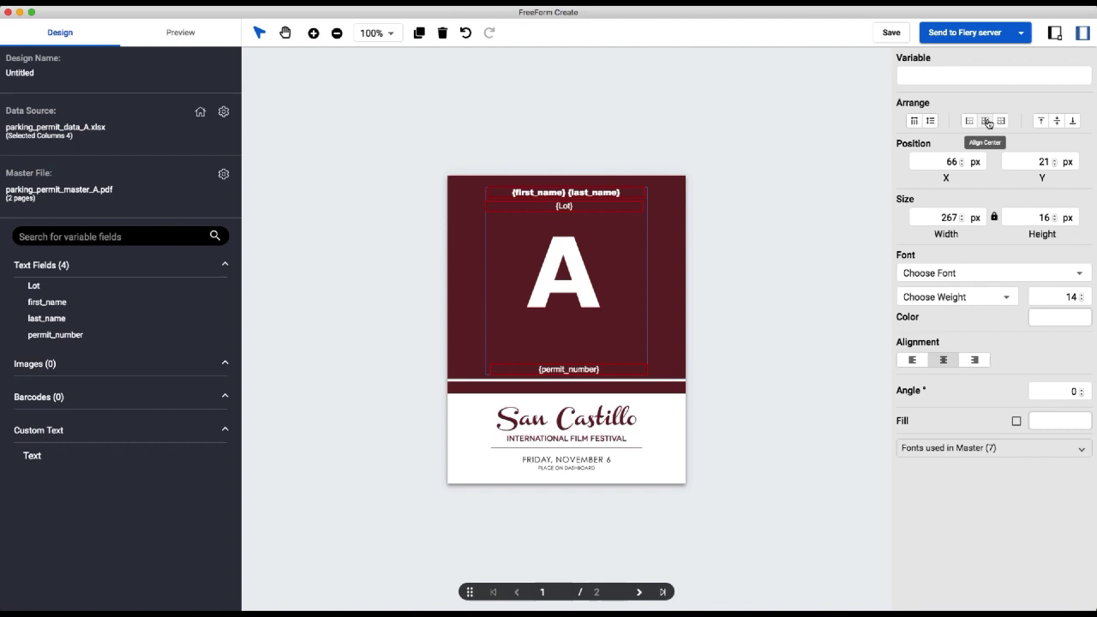
pyautogui.click(986, 122)
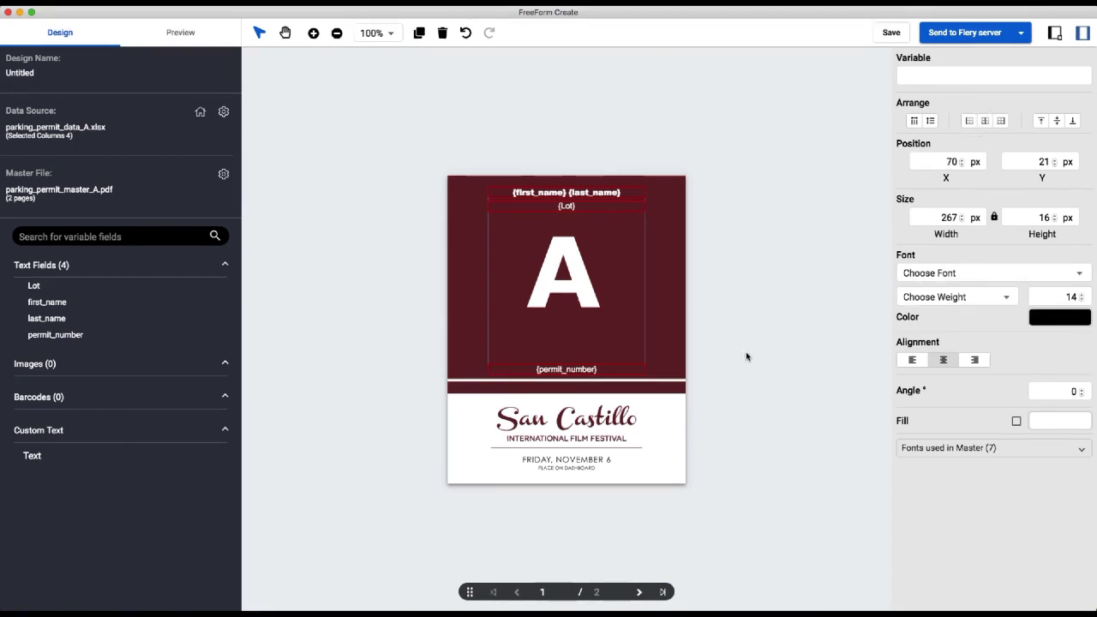
pyautogui.click(678, 341)
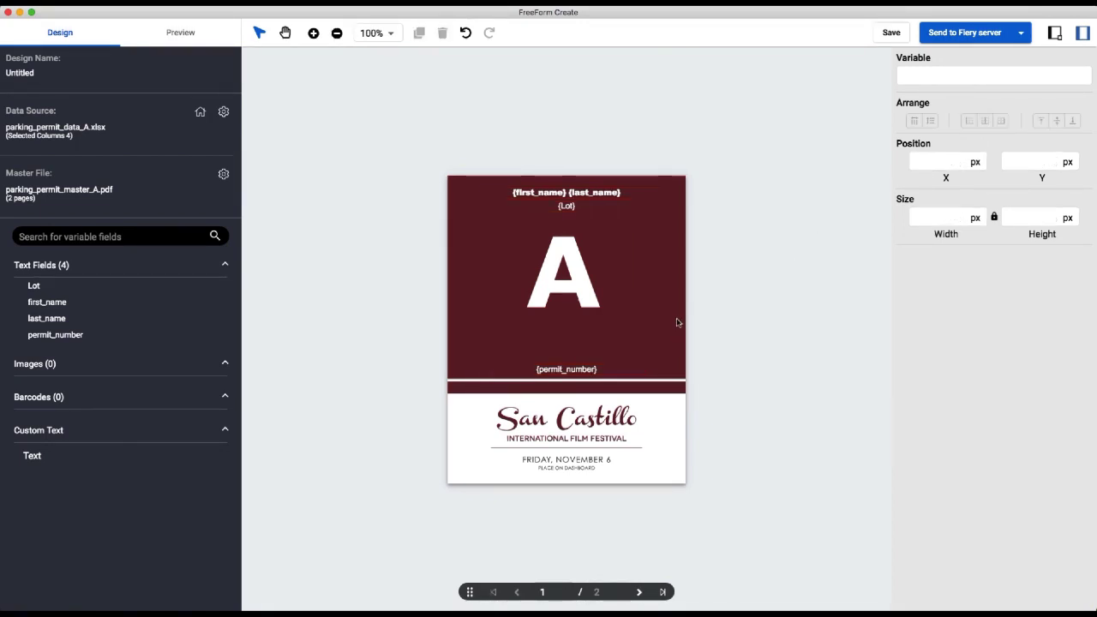
# - Preview the merged passes sorted by last_name and show the last record's pass
pyautogui.click(178, 31)
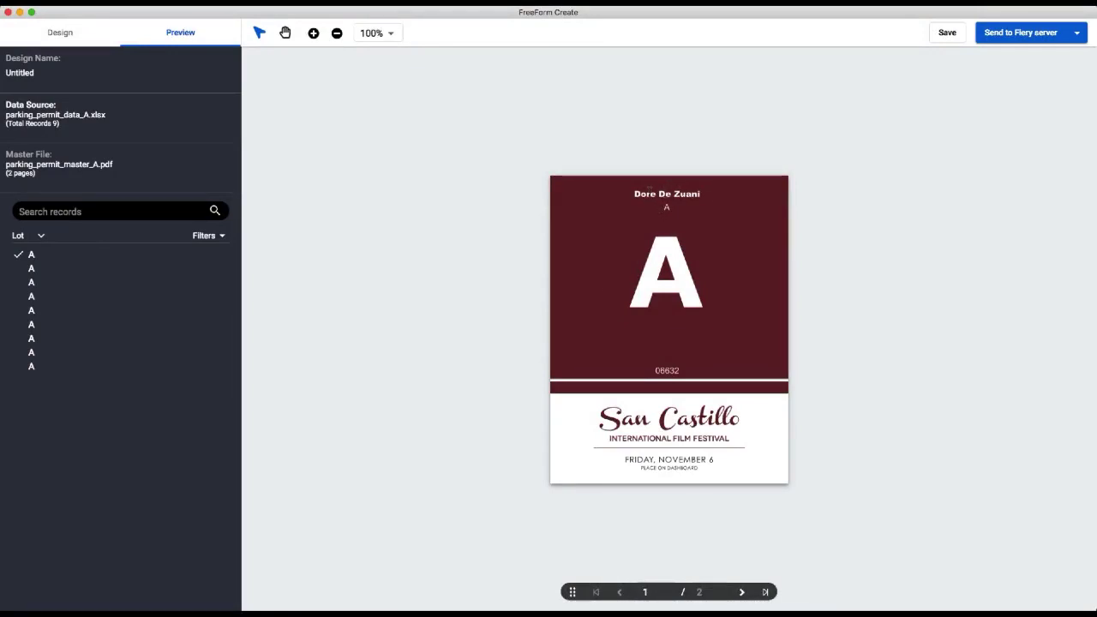
pyautogui.click(40, 234)
pyautogui.click(54, 290)
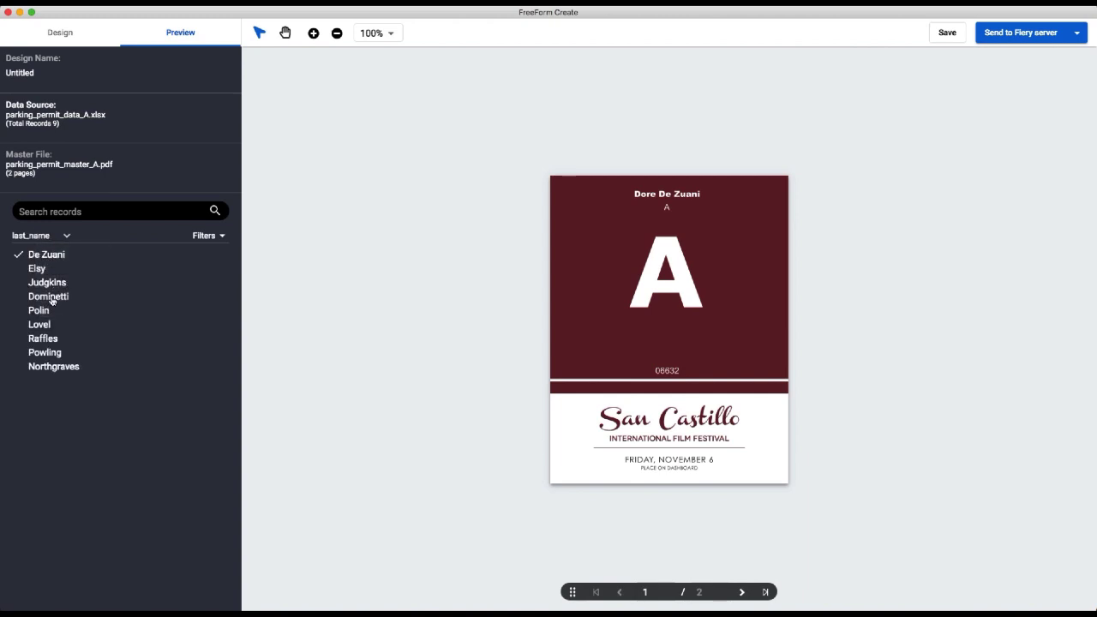
pyautogui.click(51, 367)
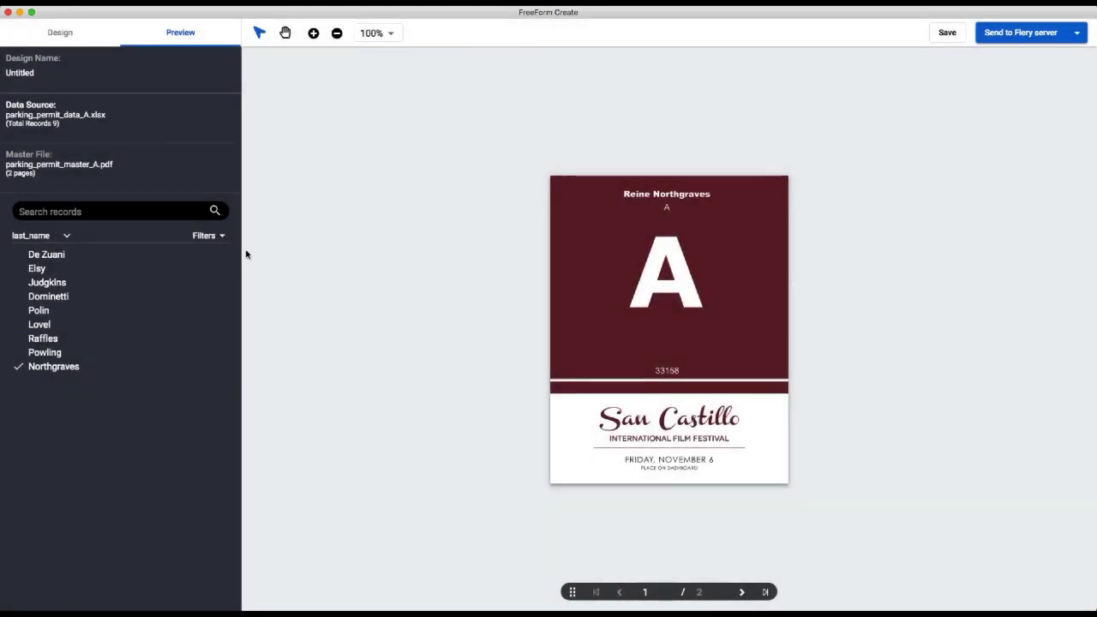
# - Filter records to the Shortest last name and preview that single record's pass
pyautogui.click(220, 236)
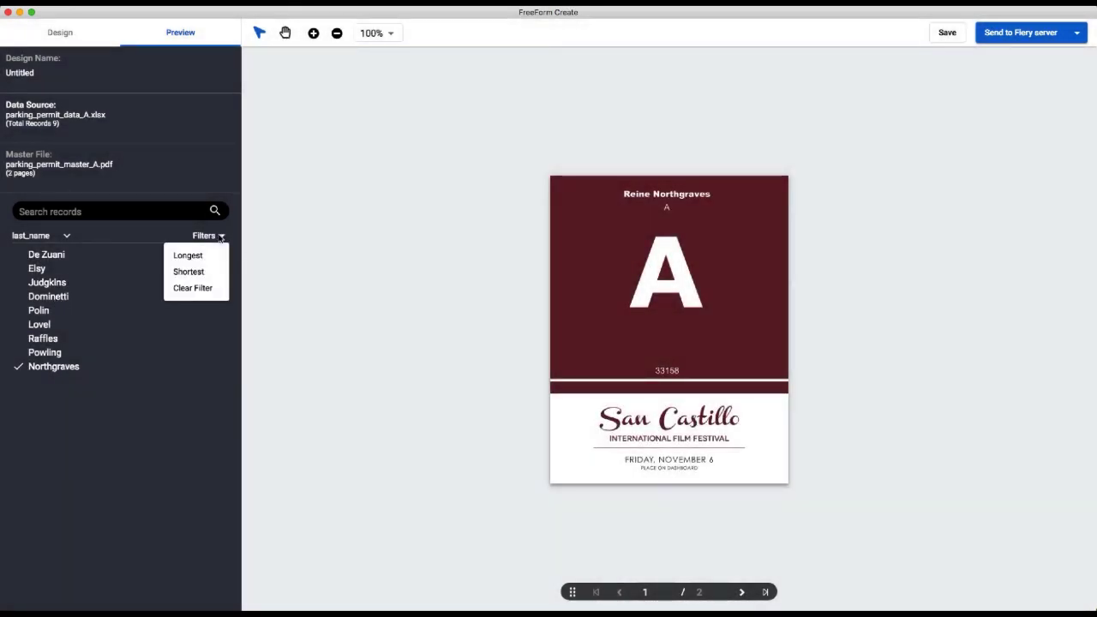
pyautogui.click(198, 253)
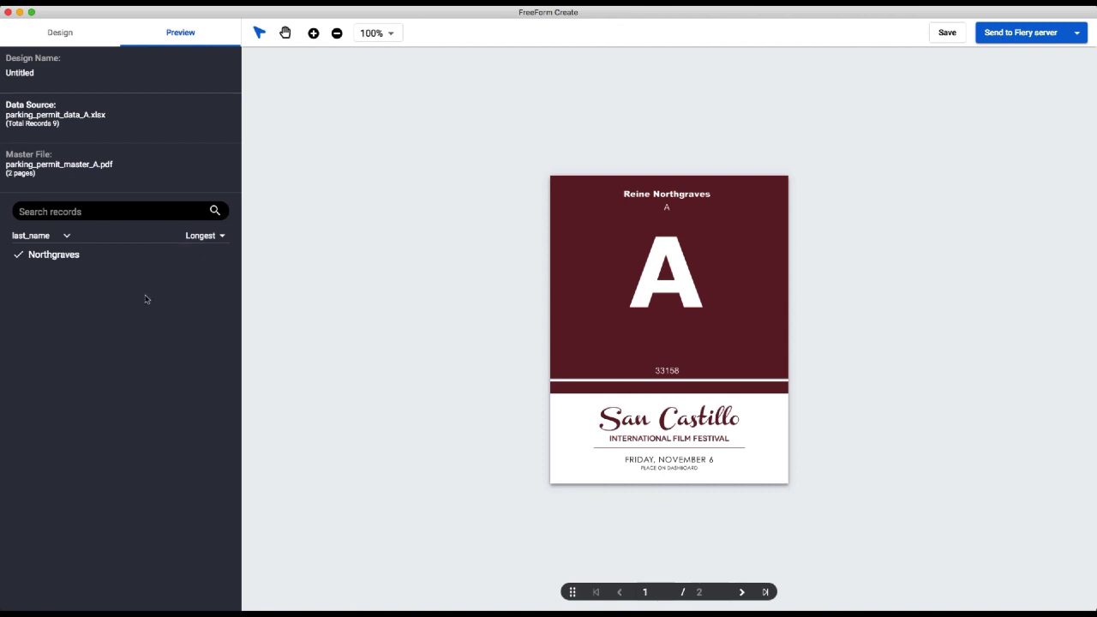
pyautogui.click(221, 235)
pyautogui.click(189, 272)
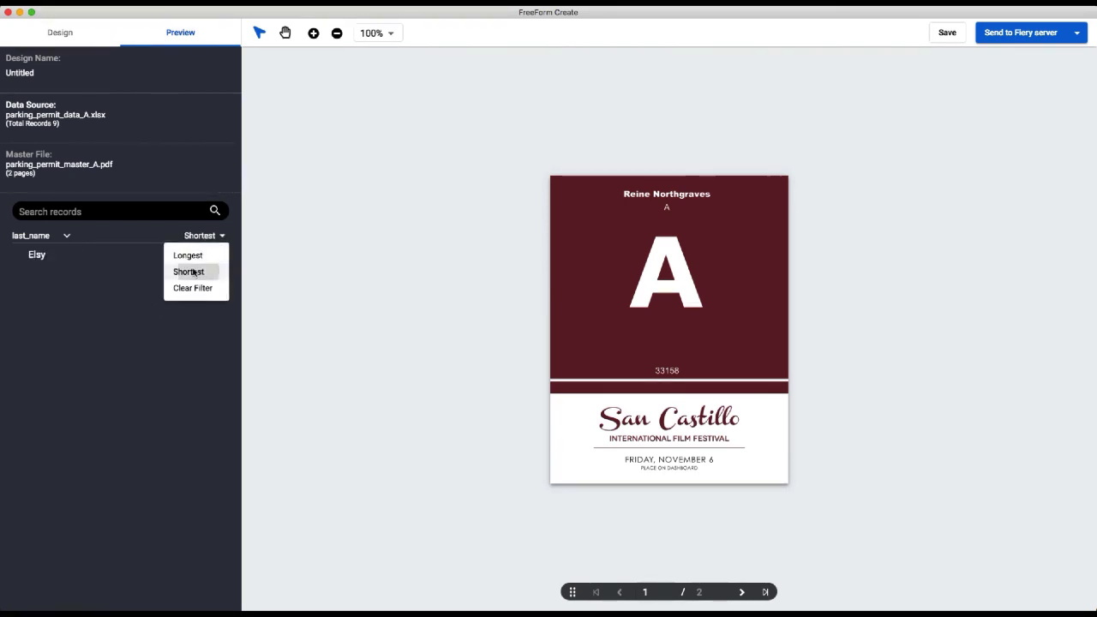
pyautogui.click(37, 255)
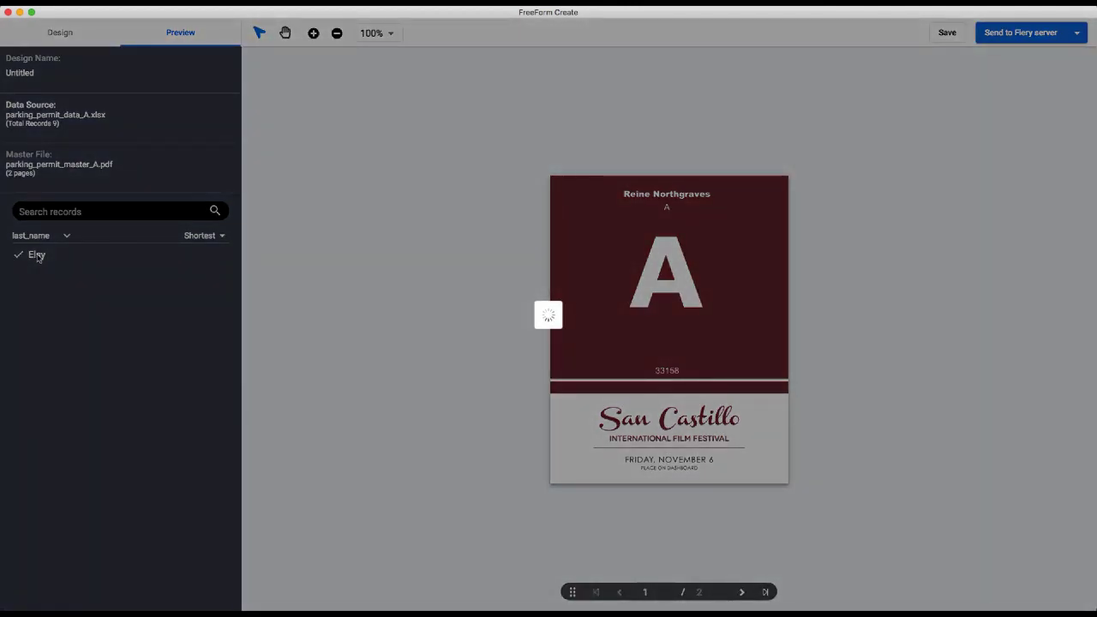